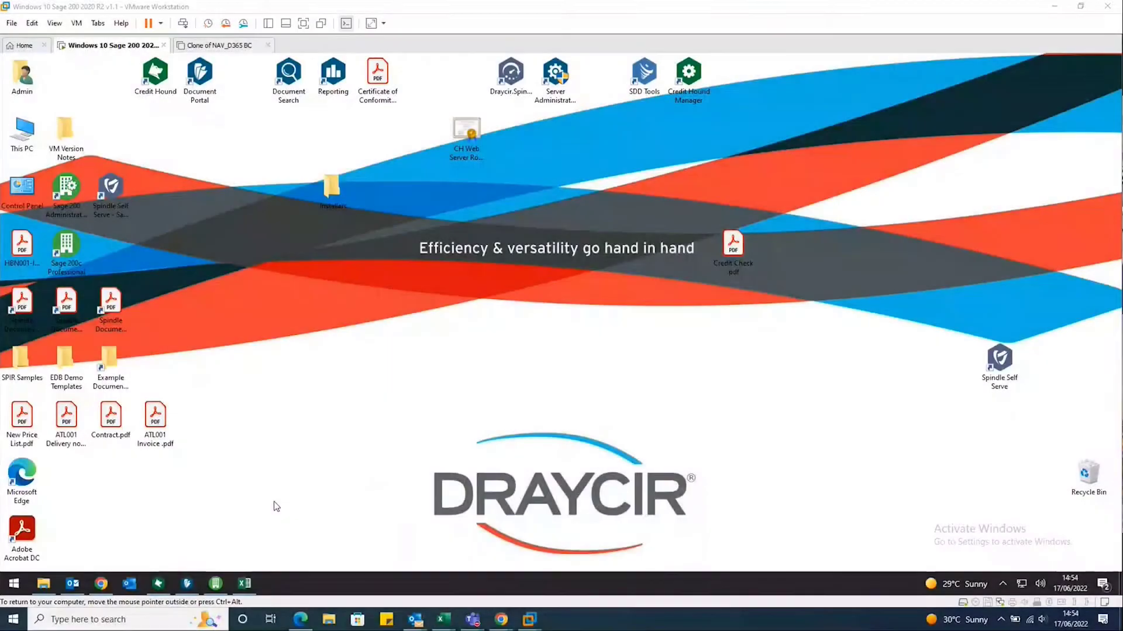
# Bring up page 2 of the Data Bridge leaflet PDF, listing the thirteen functions
pyautogui.click(245, 585)
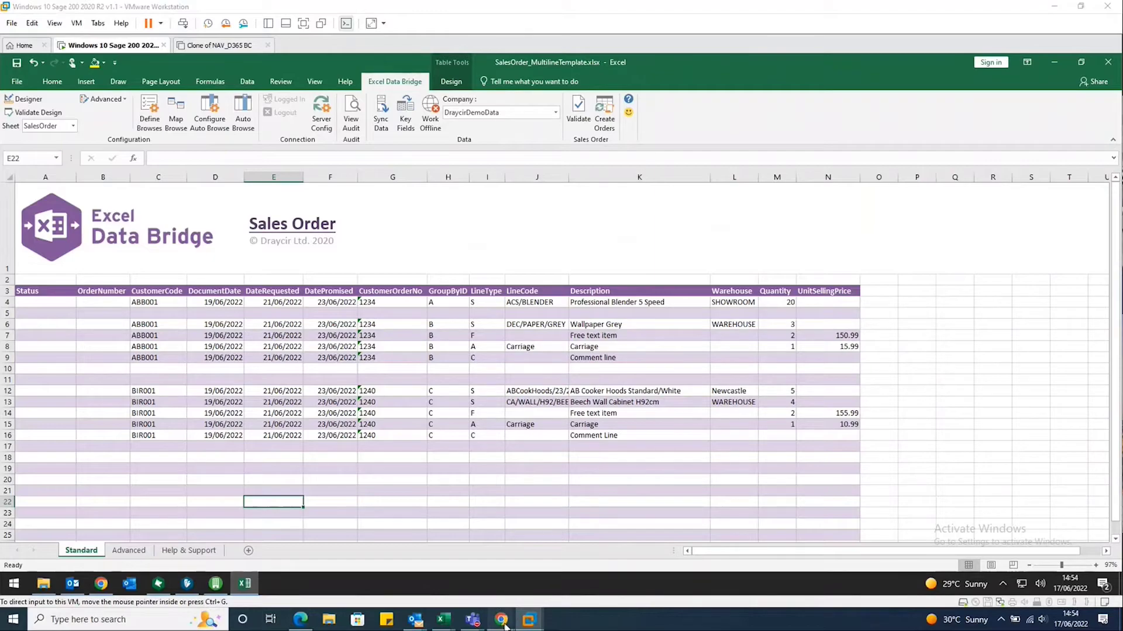
# Return from the leaflet to the Sales Order sheet of SalesOrder_MultilineTemplate.xlsx in the VM
pyautogui.moveTo(501, 620)
pyautogui.click(691, 576)
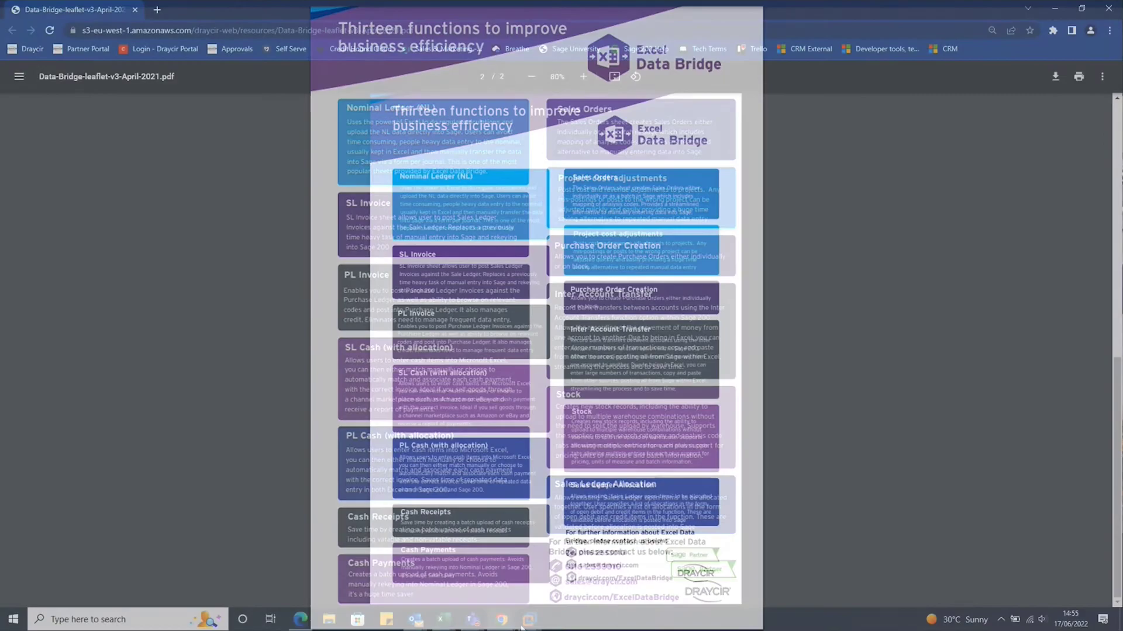
pyautogui.moveTo(529, 620)
pyautogui.click(532, 514)
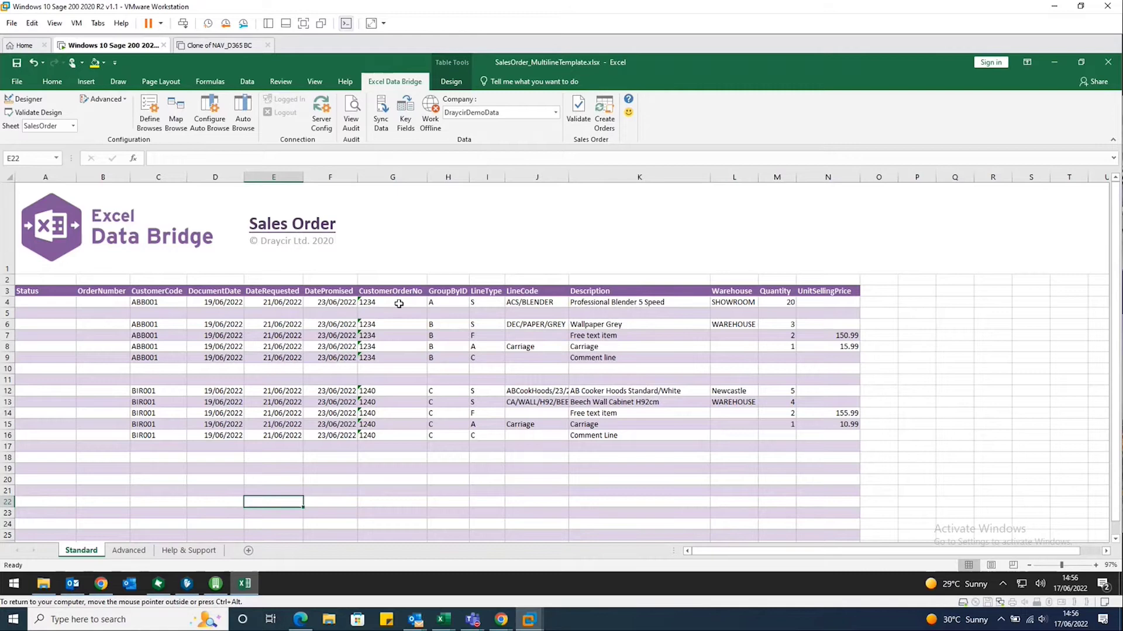
pyautogui.click(577, 120)
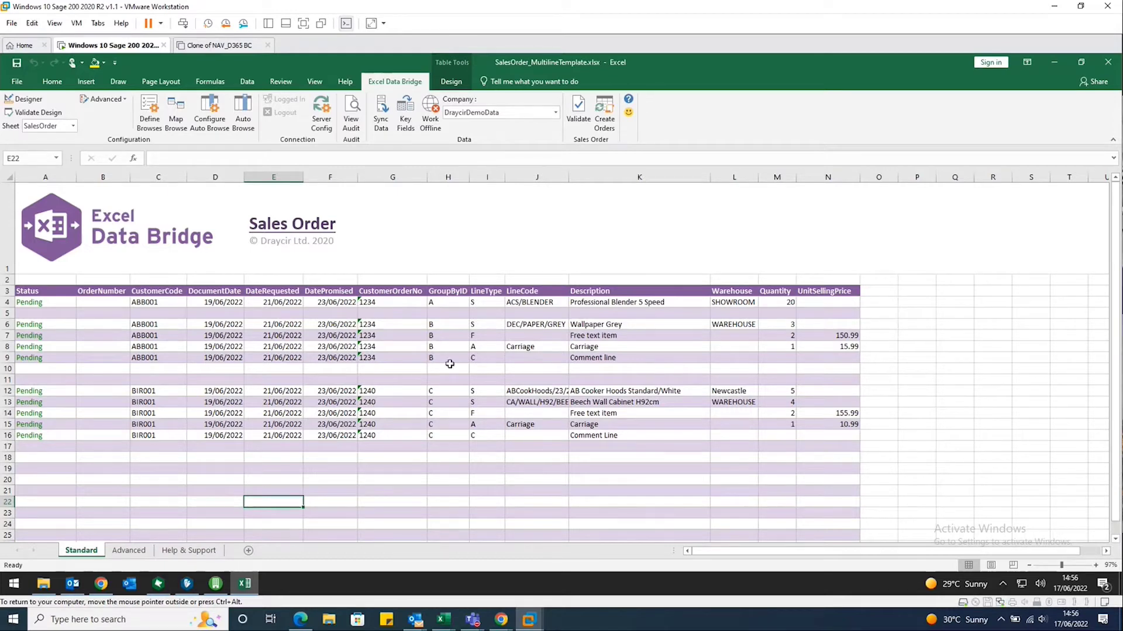
pyautogui.click(606, 115)
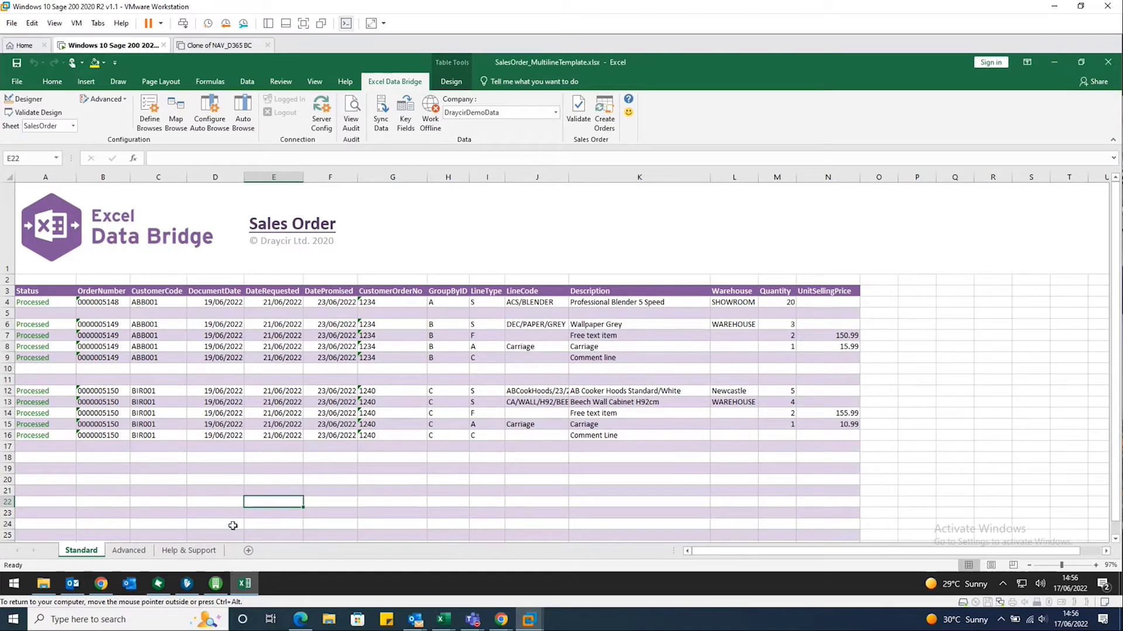
# Refresh the Sage 200 Sales Orders List and check new orders 5148, 5149 and 5150
pyautogui.click(217, 585)
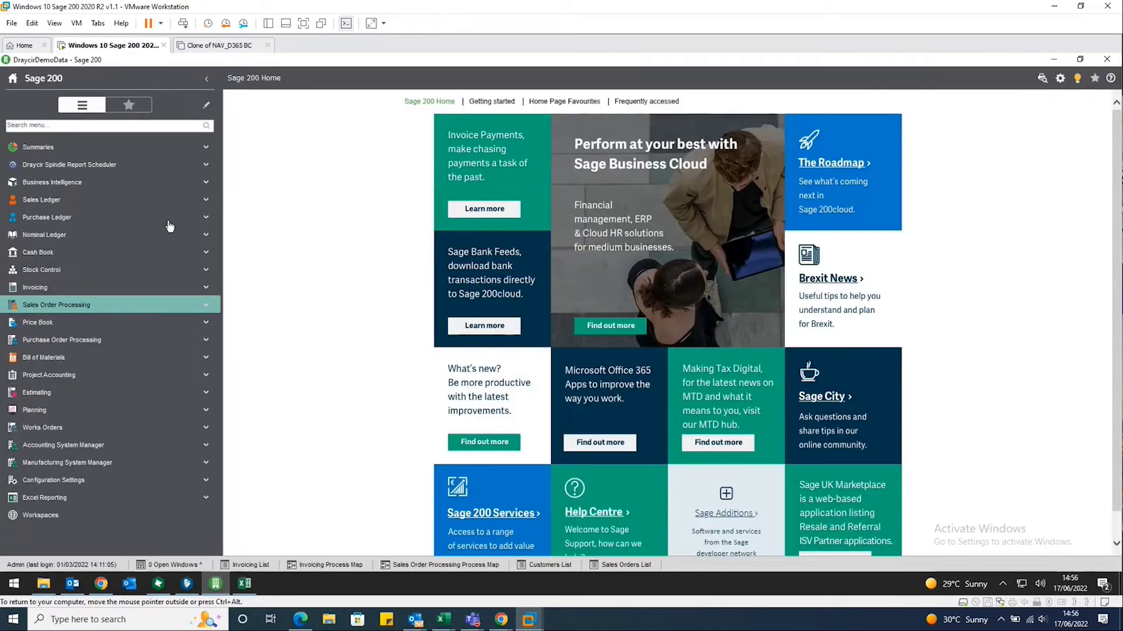
pyautogui.click(51, 306)
pyautogui.click(59, 323)
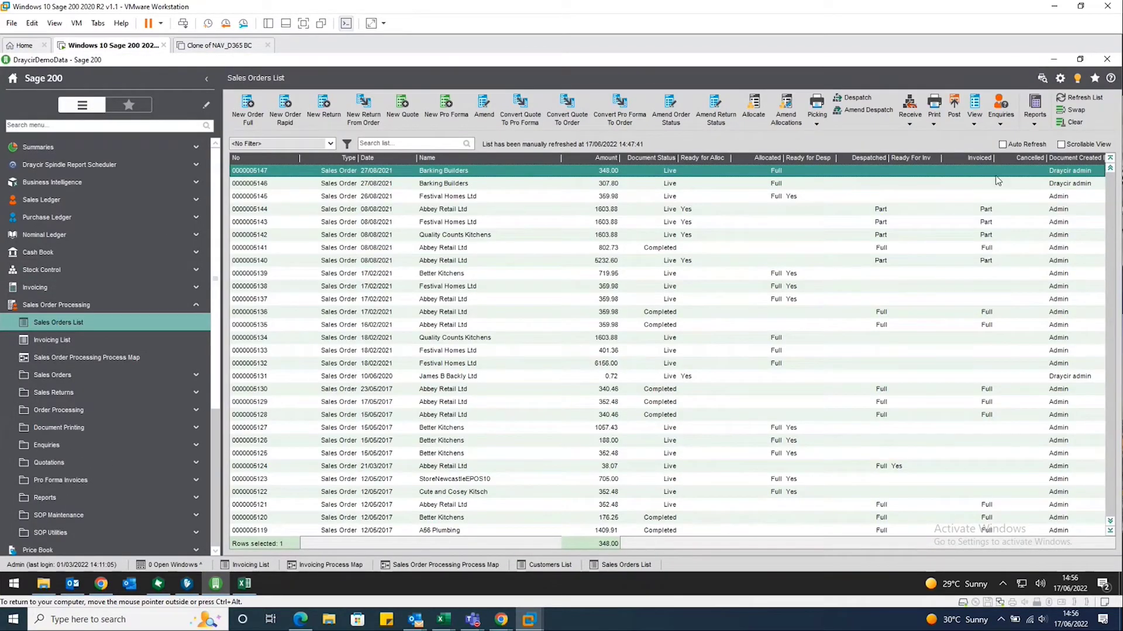
pyautogui.click(1078, 98)
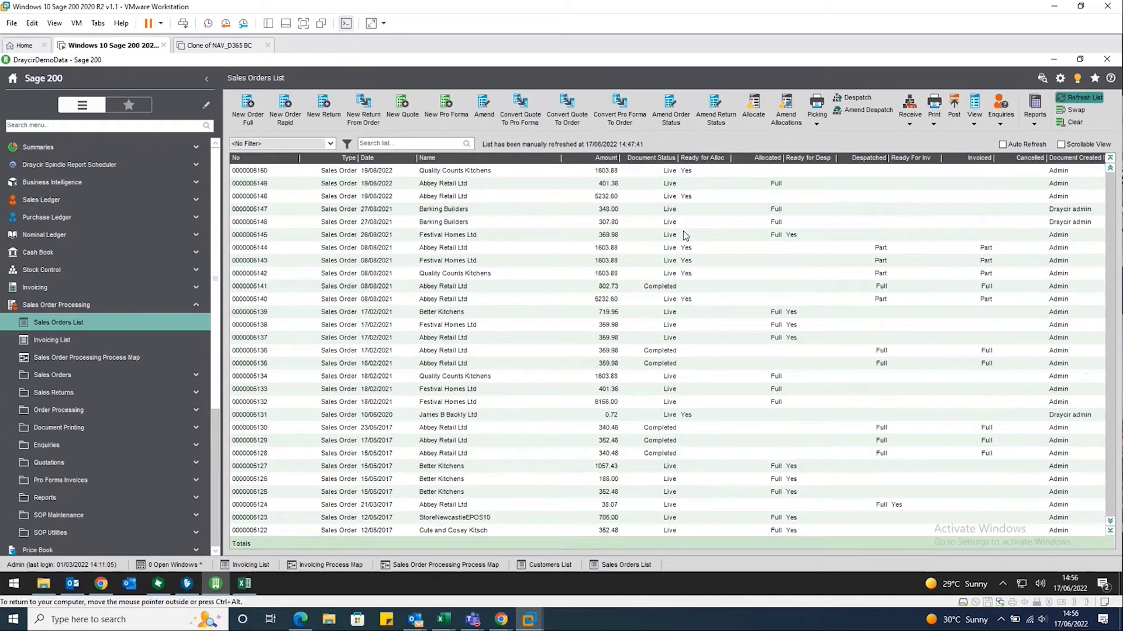
pyautogui.click(289, 197)
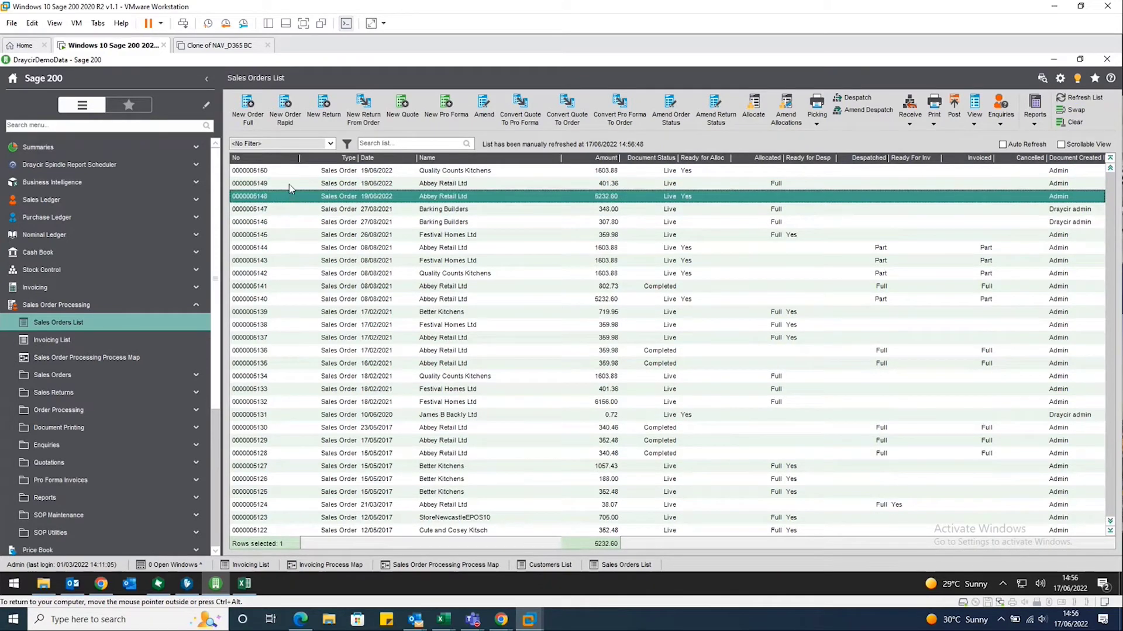
pyautogui.click(289, 183)
pyautogui.click(292, 173)
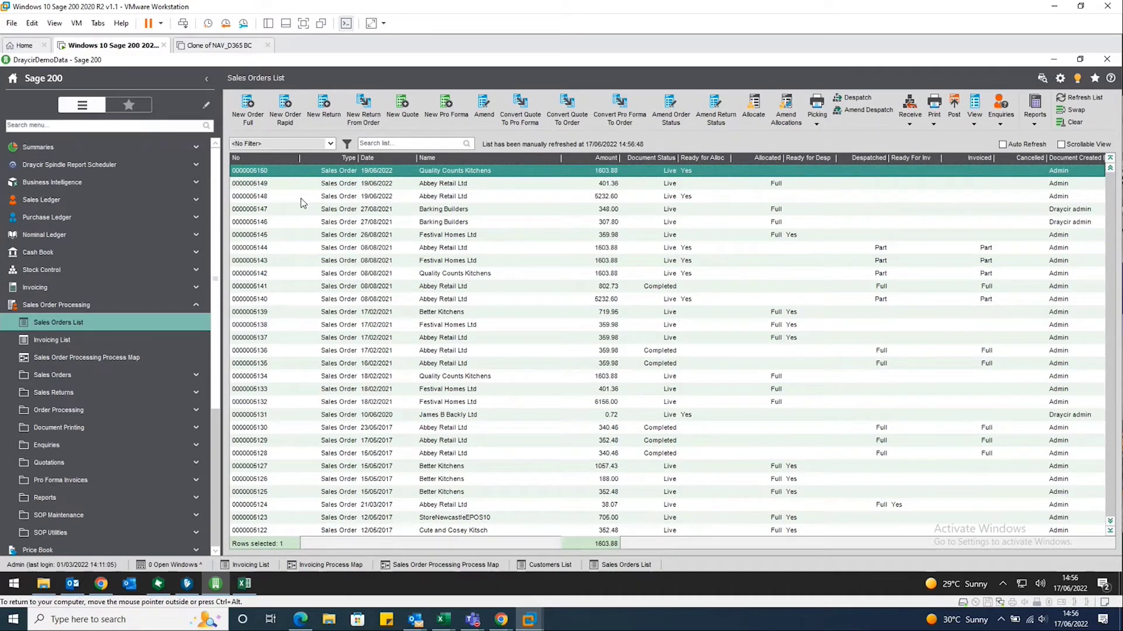
pyautogui.click(301, 198)
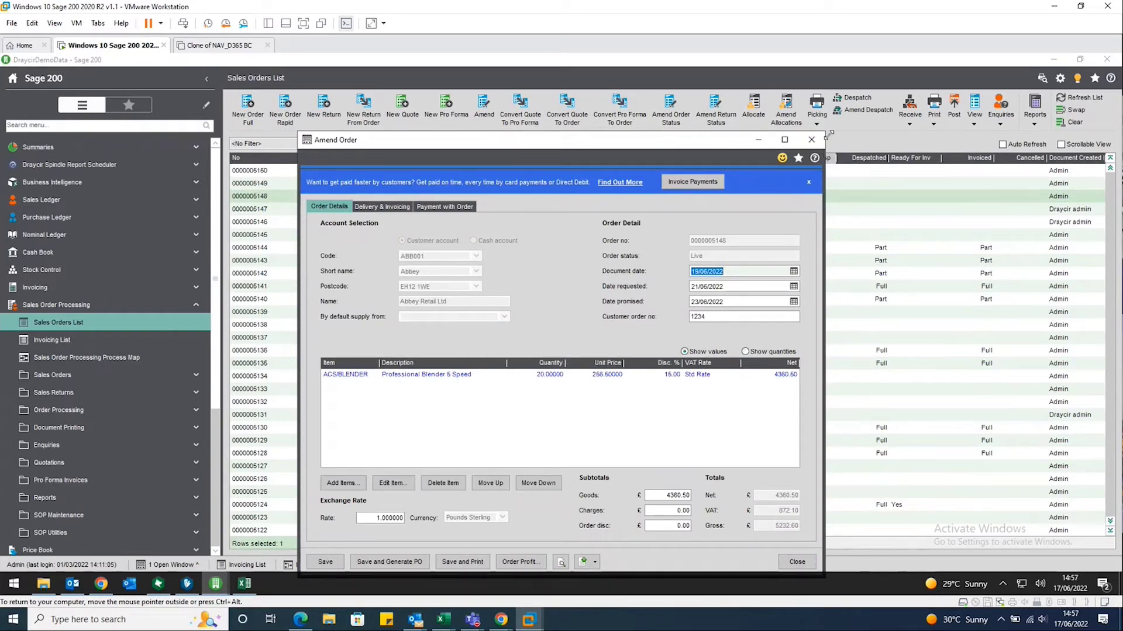
# Confirm and save order 5148 in Amend Order, then go back to the Excel template
pyautogui.hotkey('alt', 's')
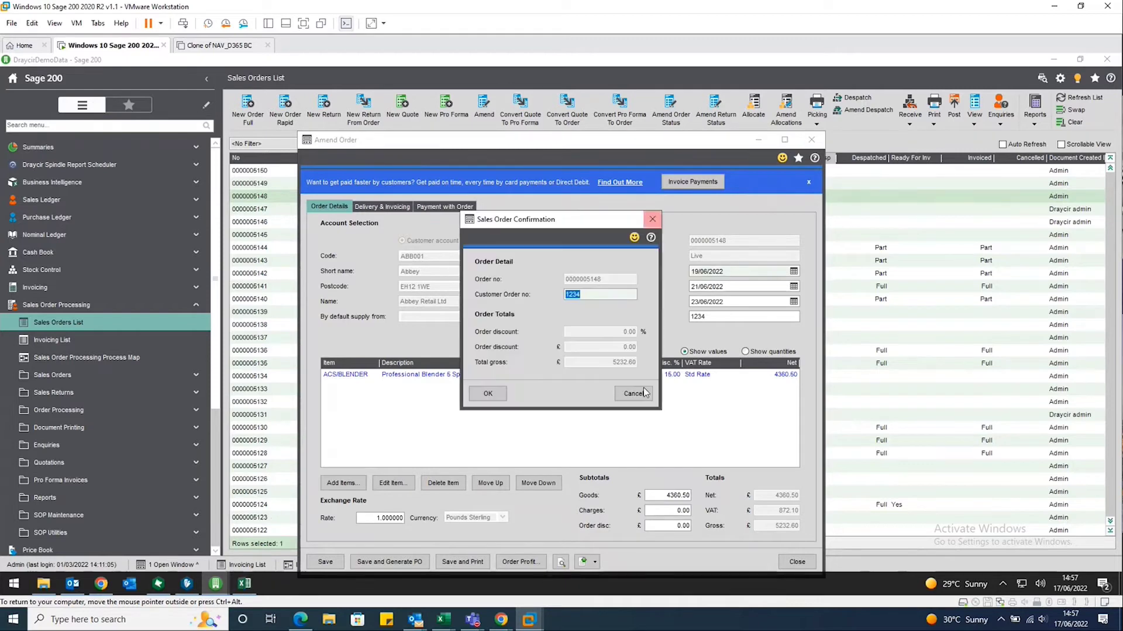
pyautogui.click(634, 393)
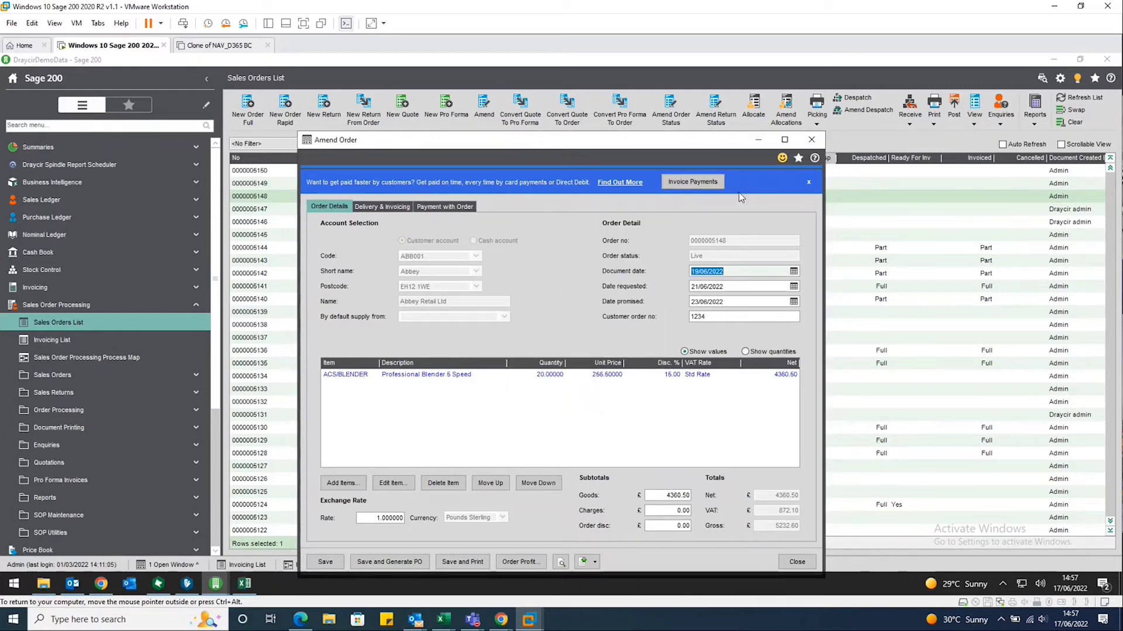
pyautogui.hotkey('alt', 's')
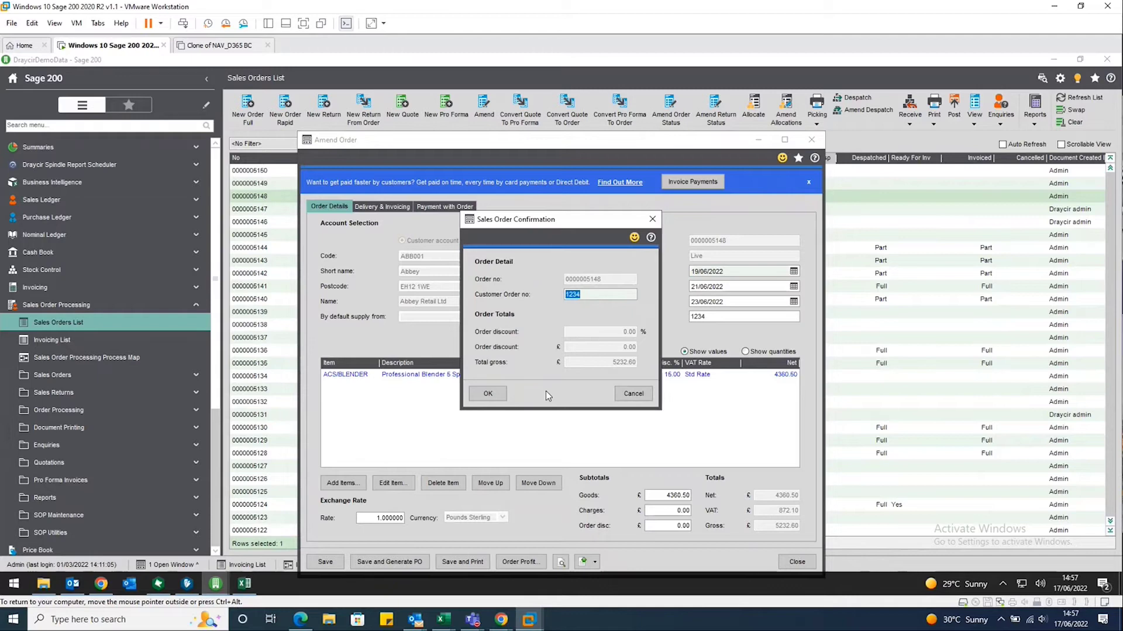
pyautogui.click(491, 396)
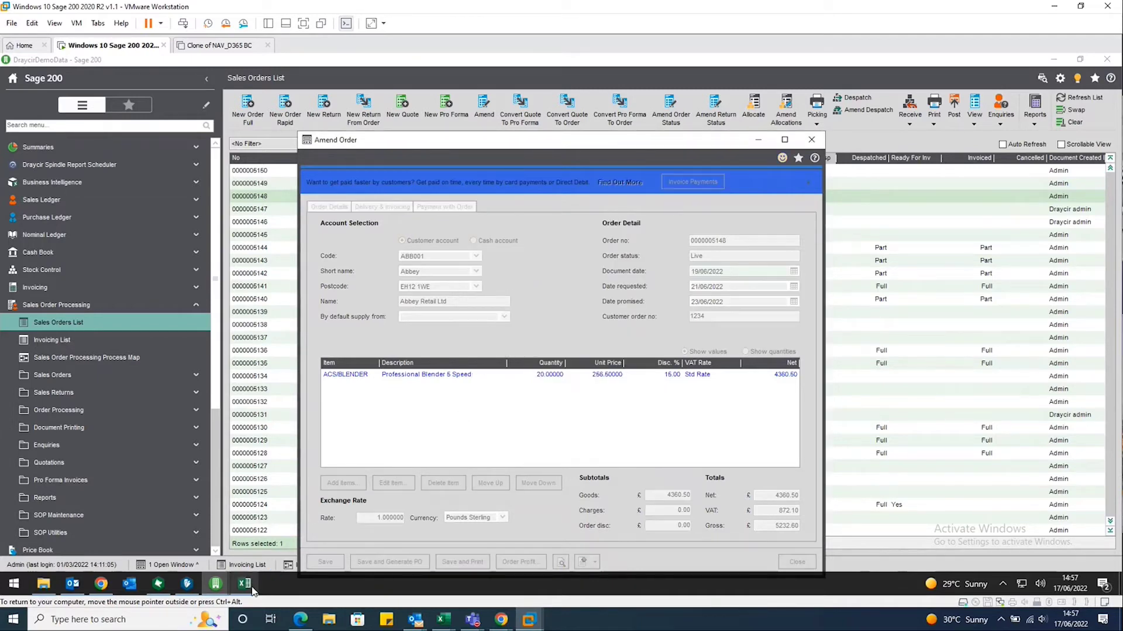
pyautogui.click(248, 587)
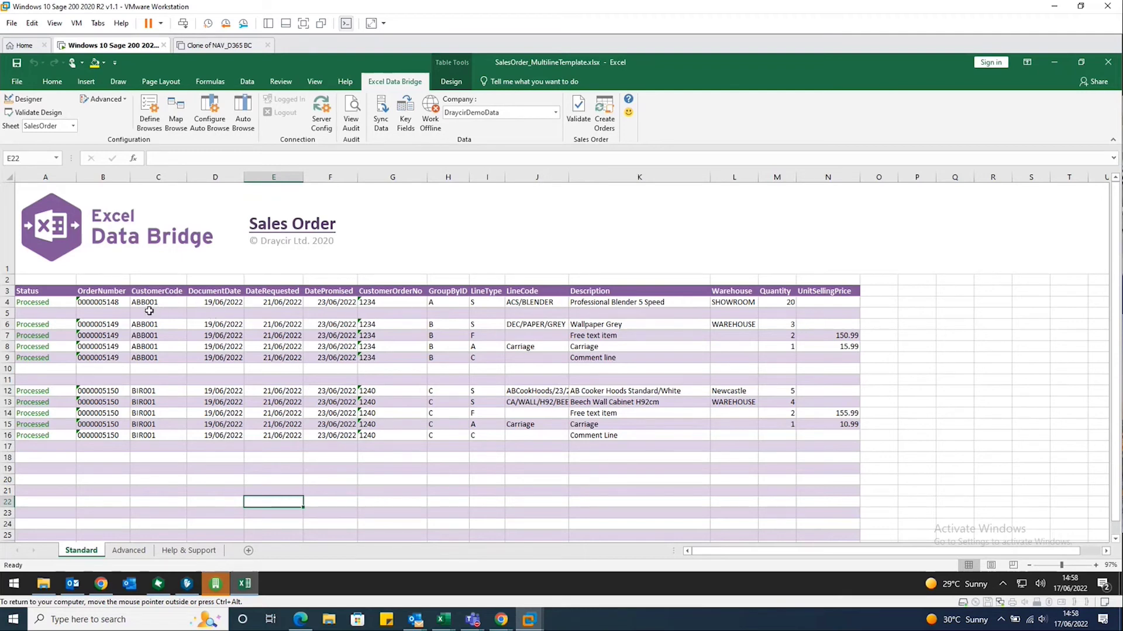
pyautogui.click(540, 301)
pyautogui.rightClick(550, 304)
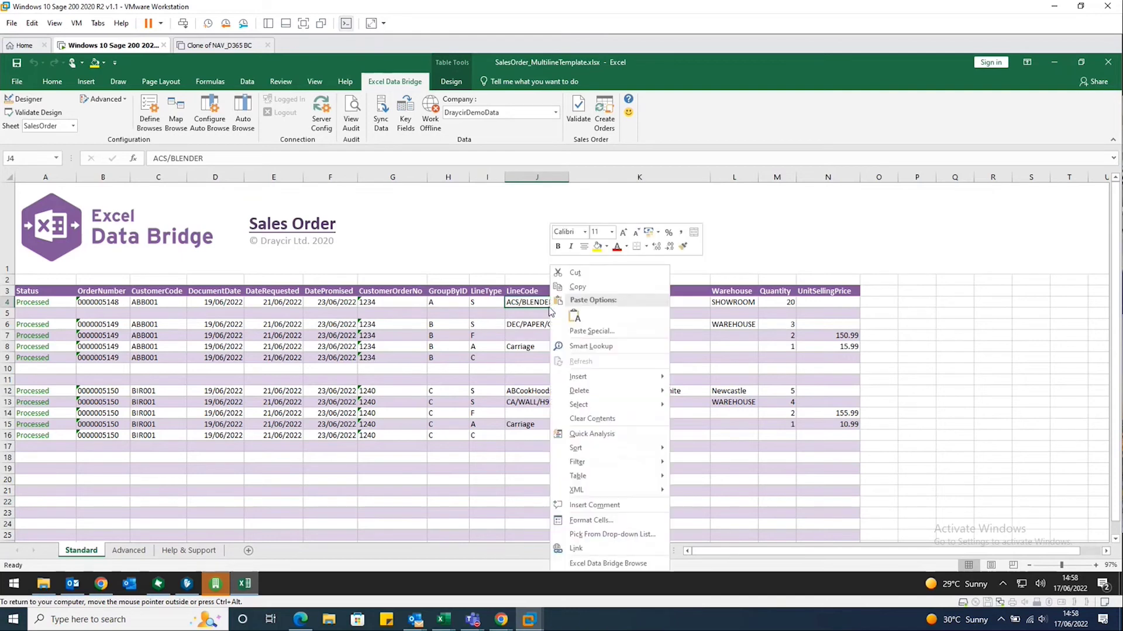
pyautogui.click(614, 563)
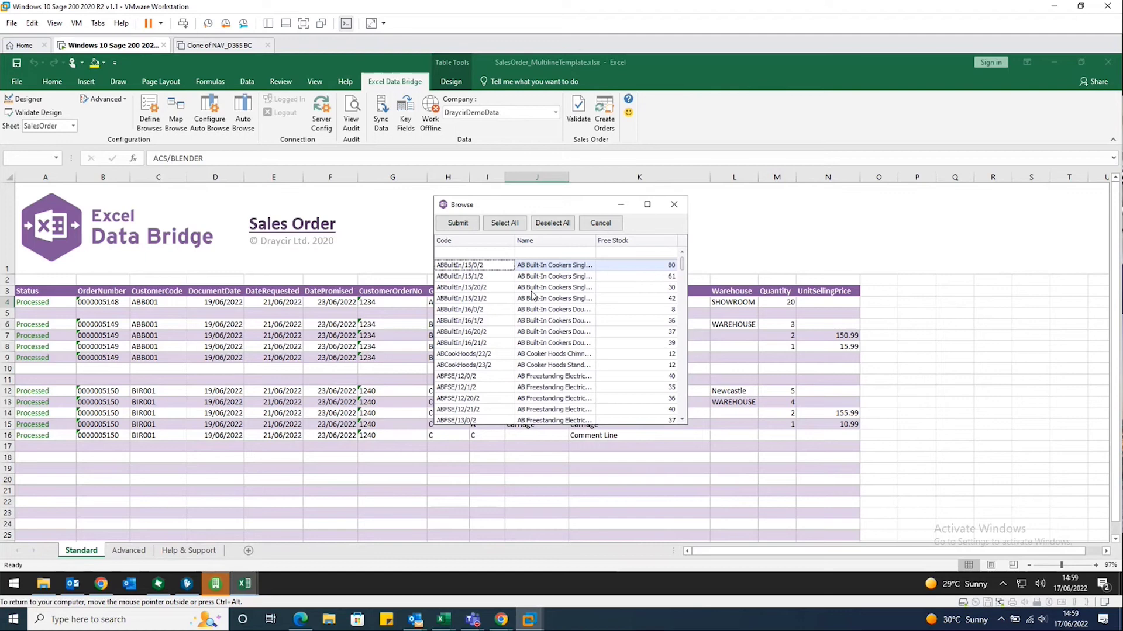
pyautogui.scroll(-2, 530, 301)
pyautogui.scroll(-4, 528, 310)
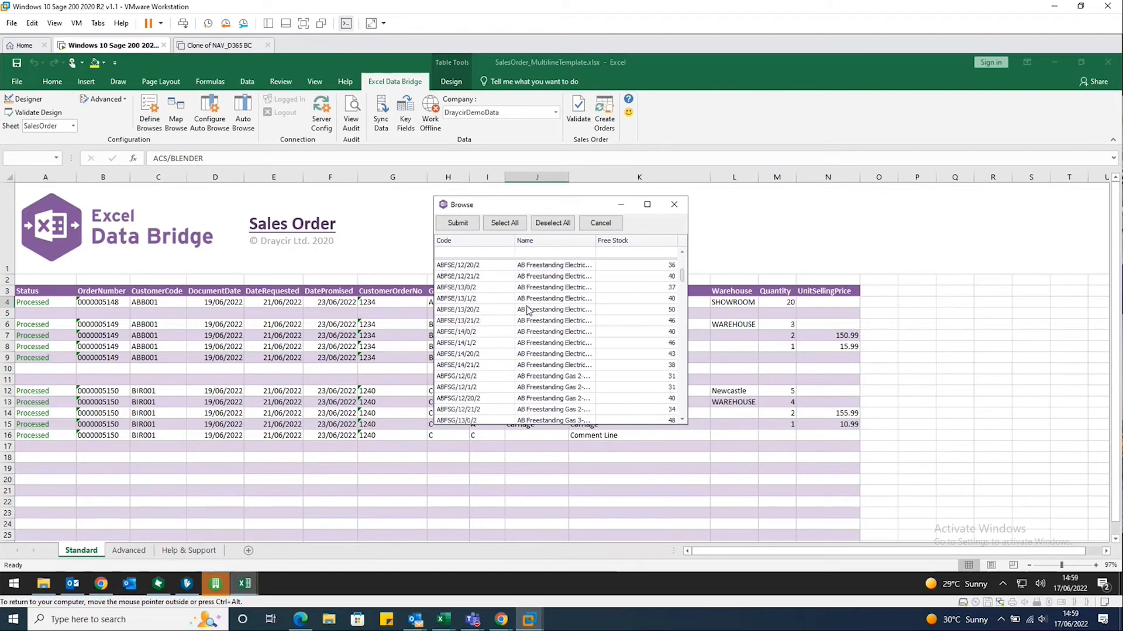
pyautogui.scroll(-3, 528, 310)
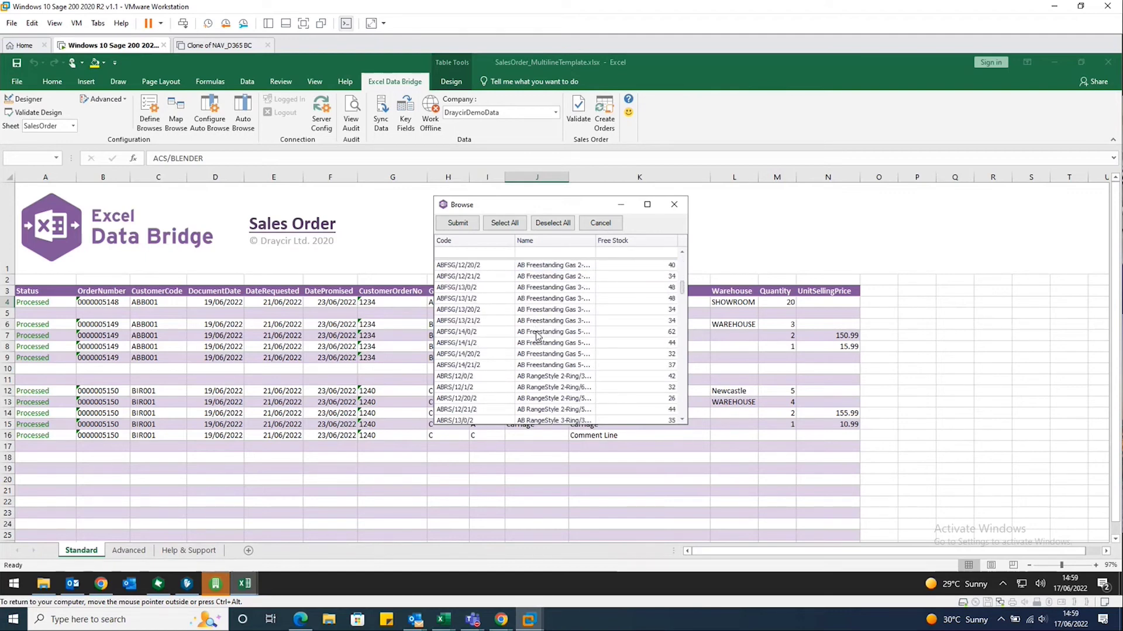
pyautogui.scroll(-5, 537, 336)
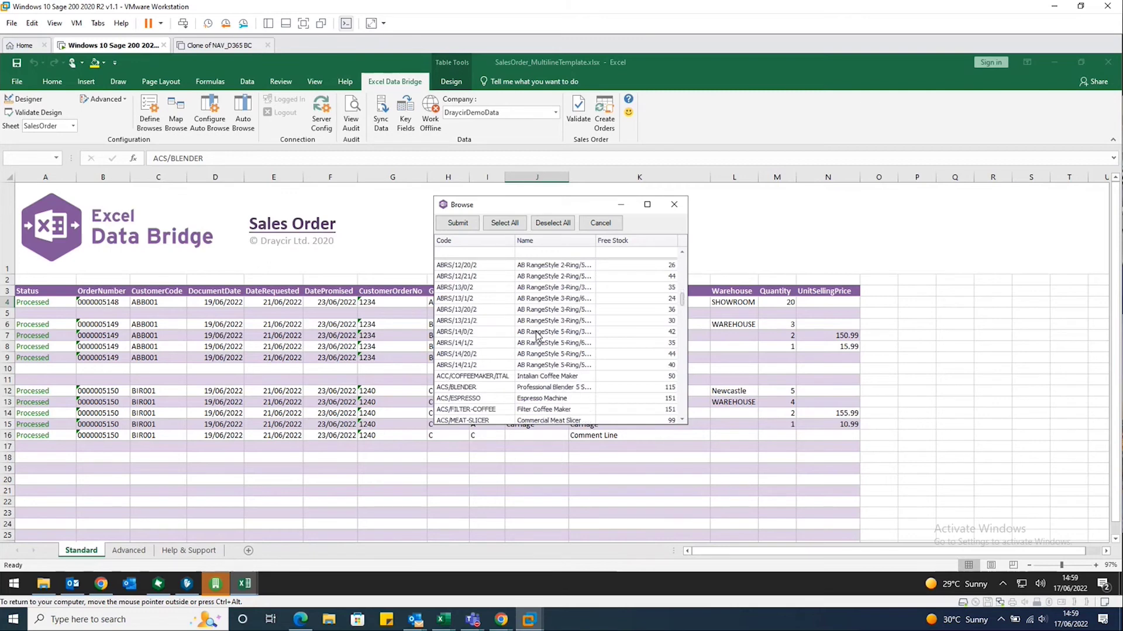
pyautogui.click(673, 204)
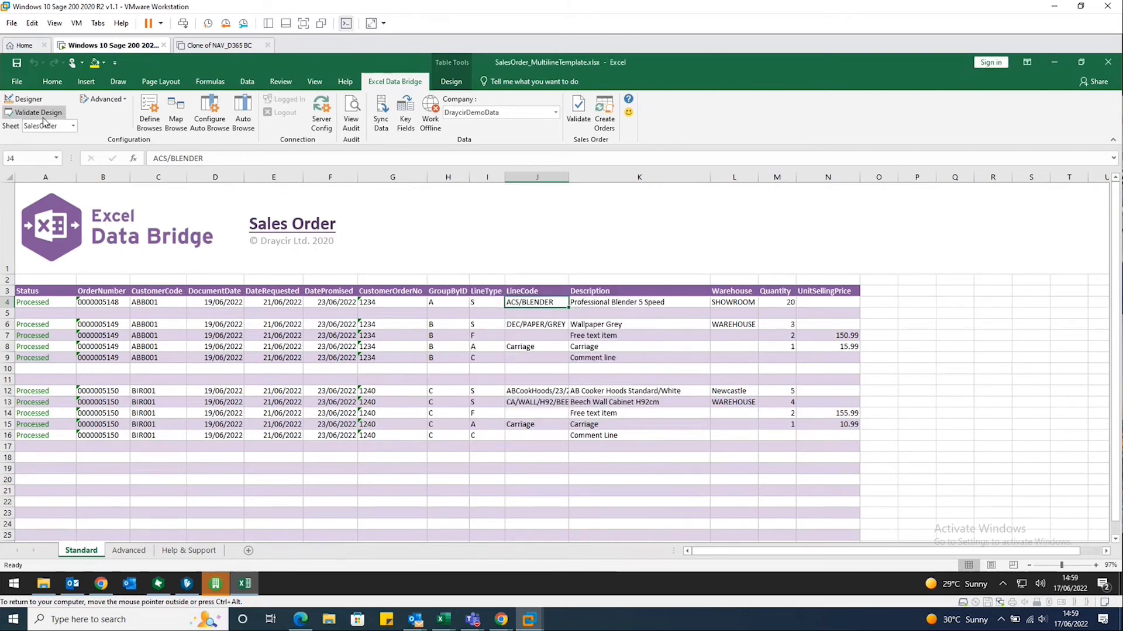
pyautogui.click(27, 100)
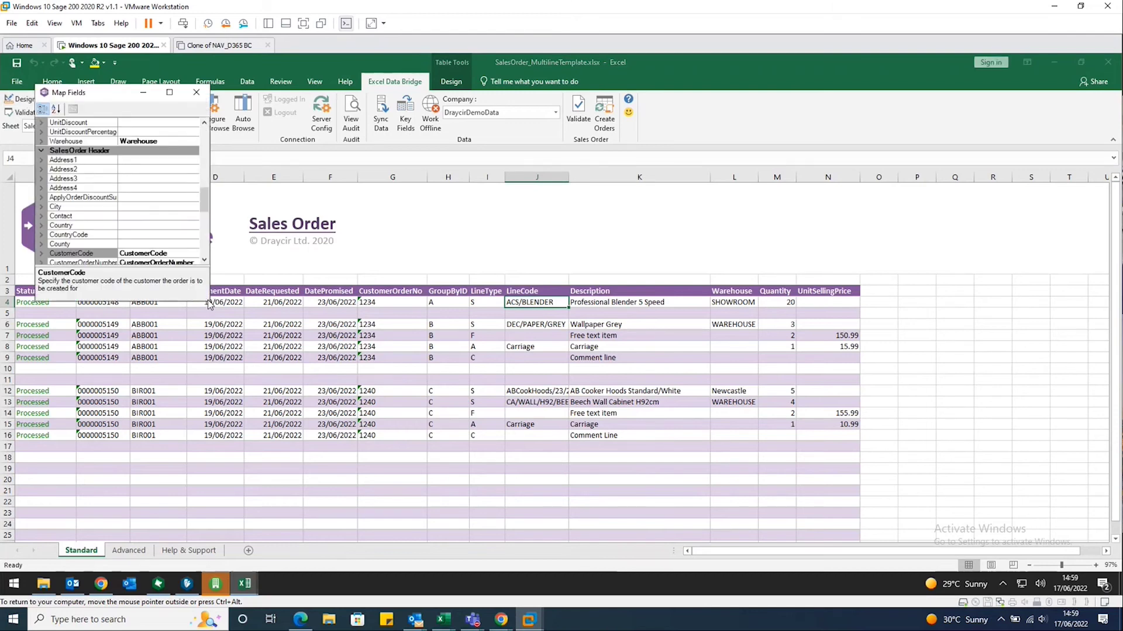
pyautogui.moveTo(210, 304); pyautogui.dragTo(412, 478)
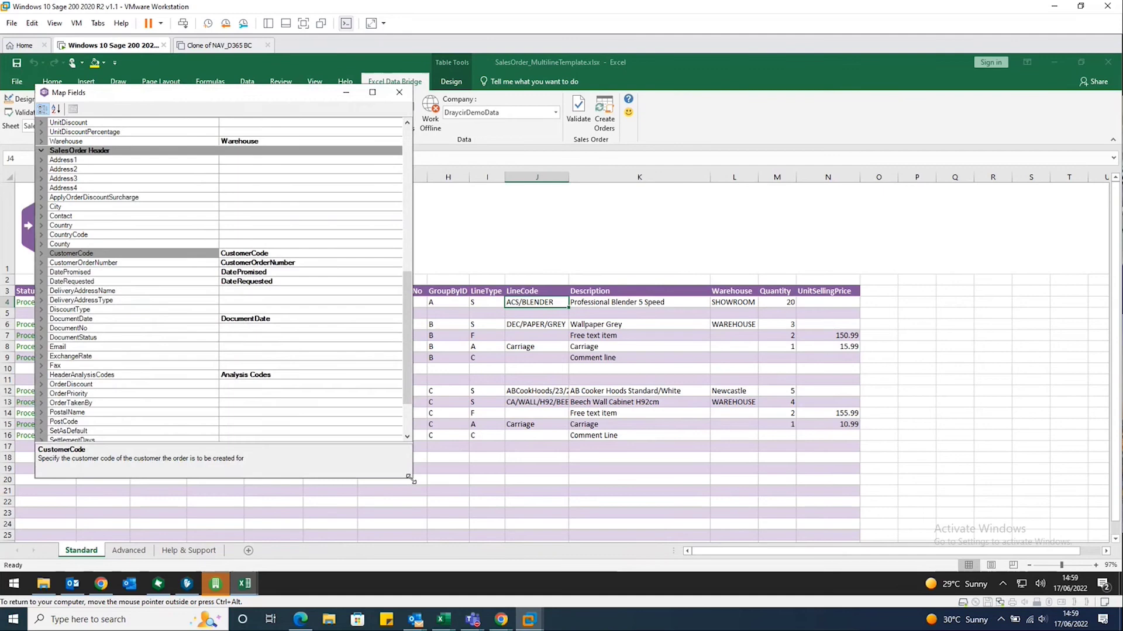
pyautogui.scroll(10, 117, 154)
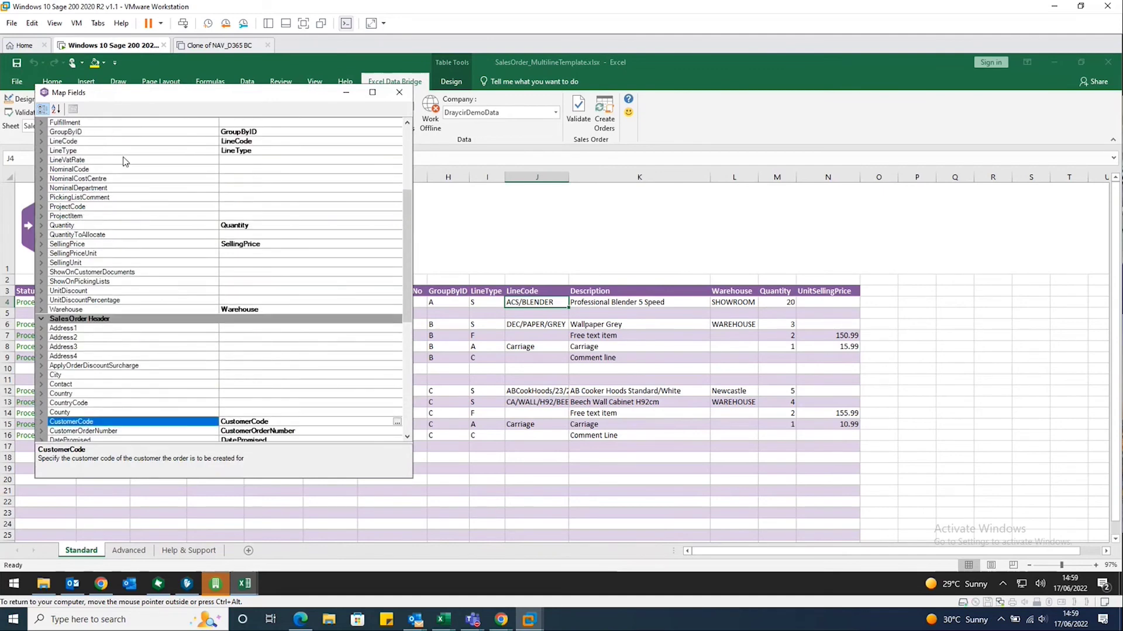
pyautogui.scroll(2, 117, 150)
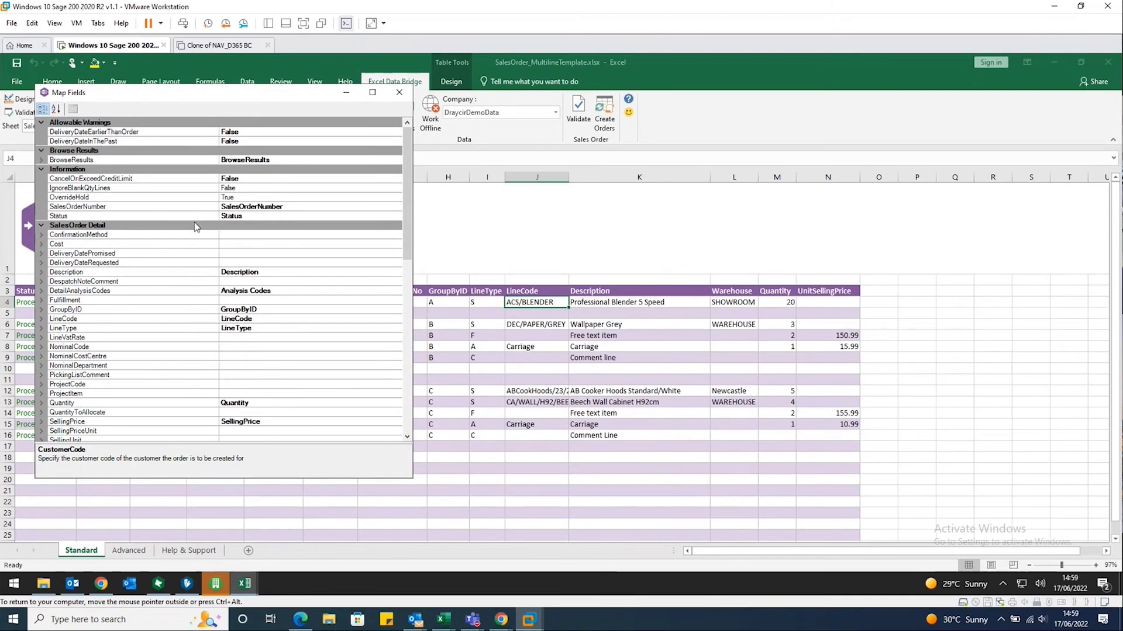
pyautogui.click(134, 245)
pyautogui.click(127, 254)
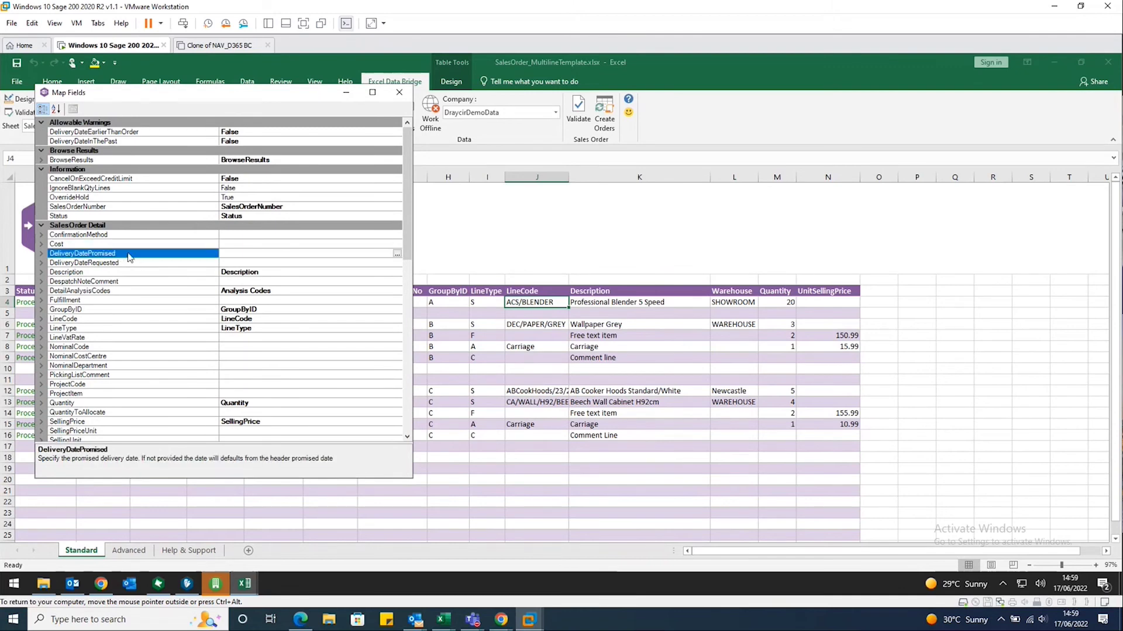
pyautogui.click(134, 347)
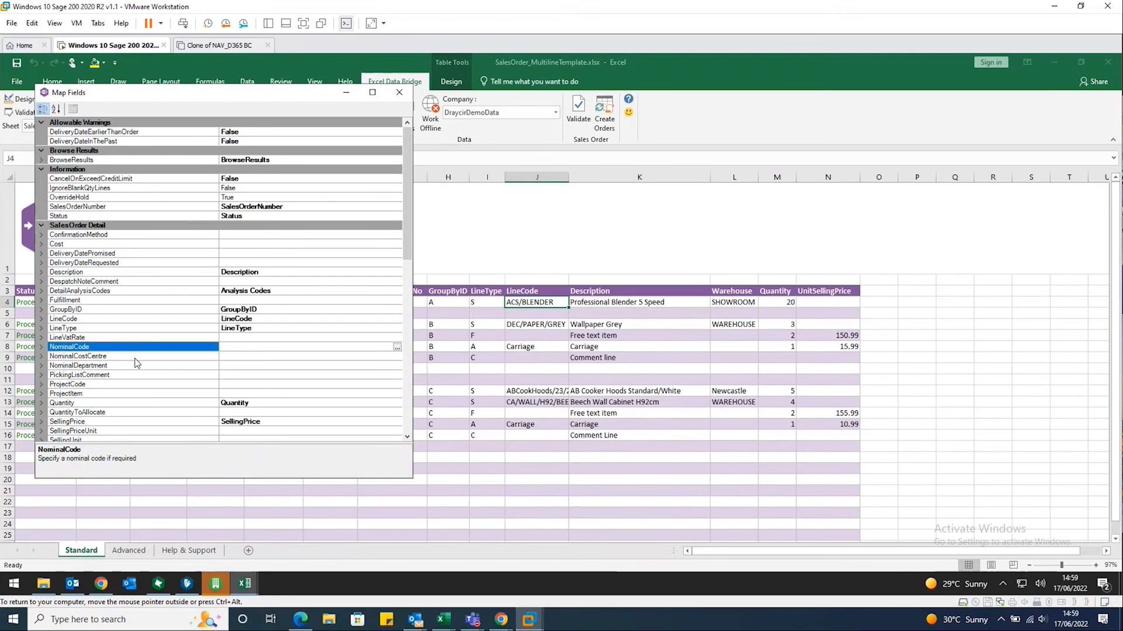
pyautogui.click(135, 357)
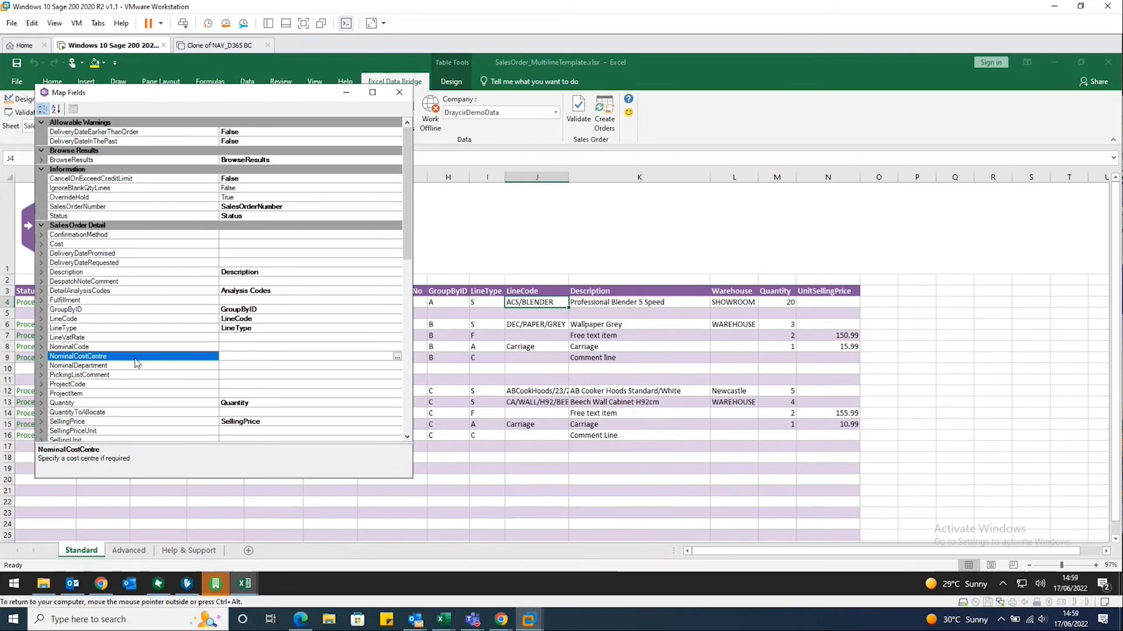
pyautogui.click(399, 93)
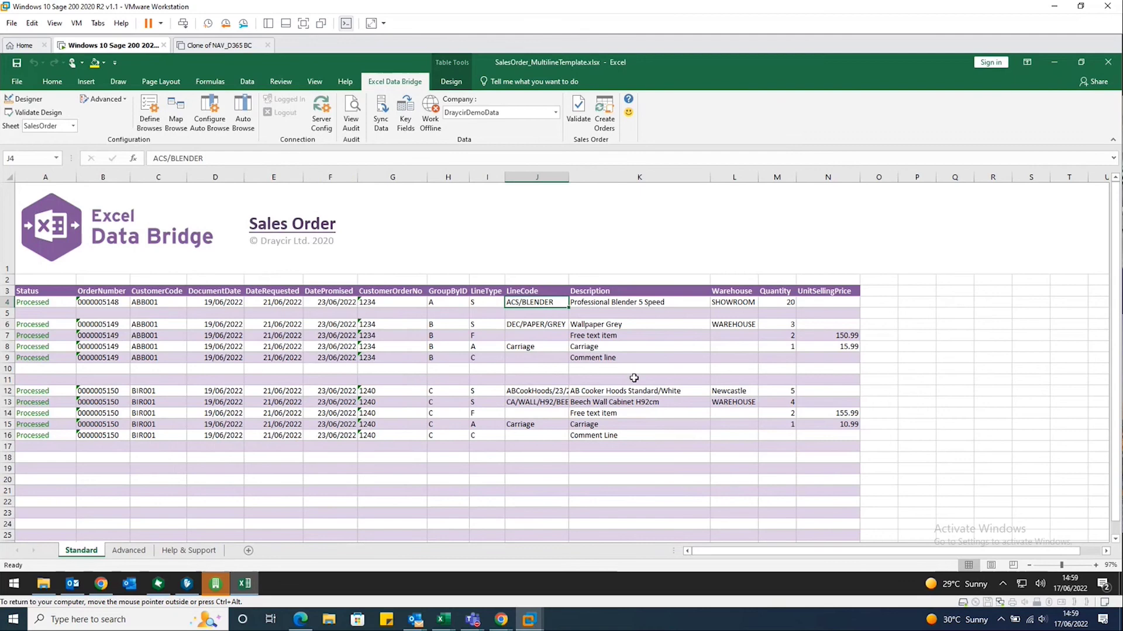